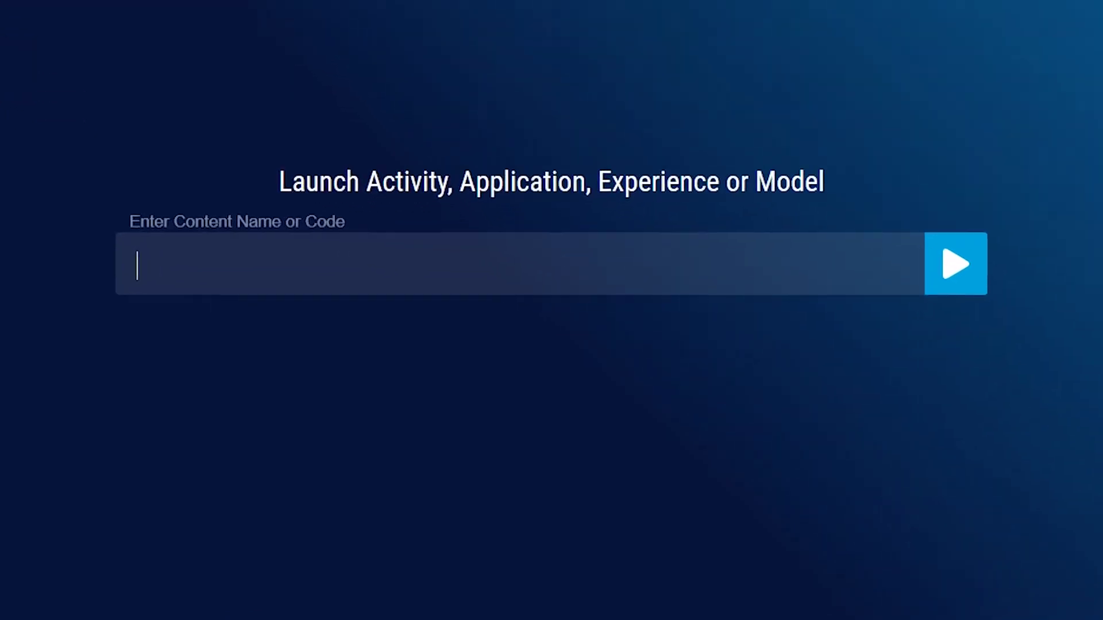
text(36)
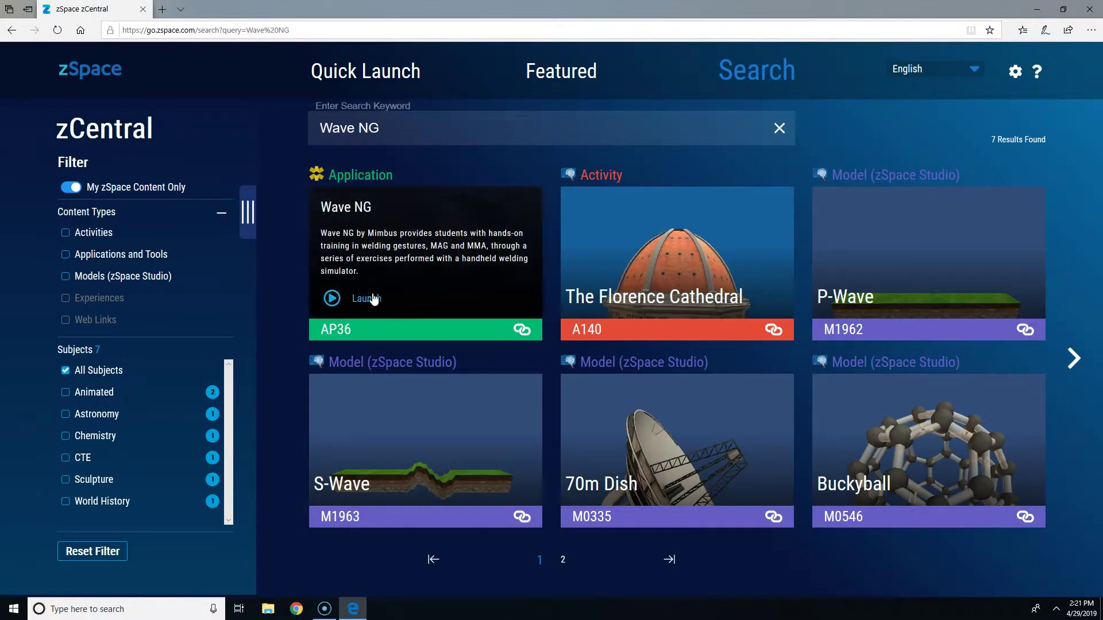
Launch Wave NG and log in as the Demo user with the keypad password
click(367, 299)
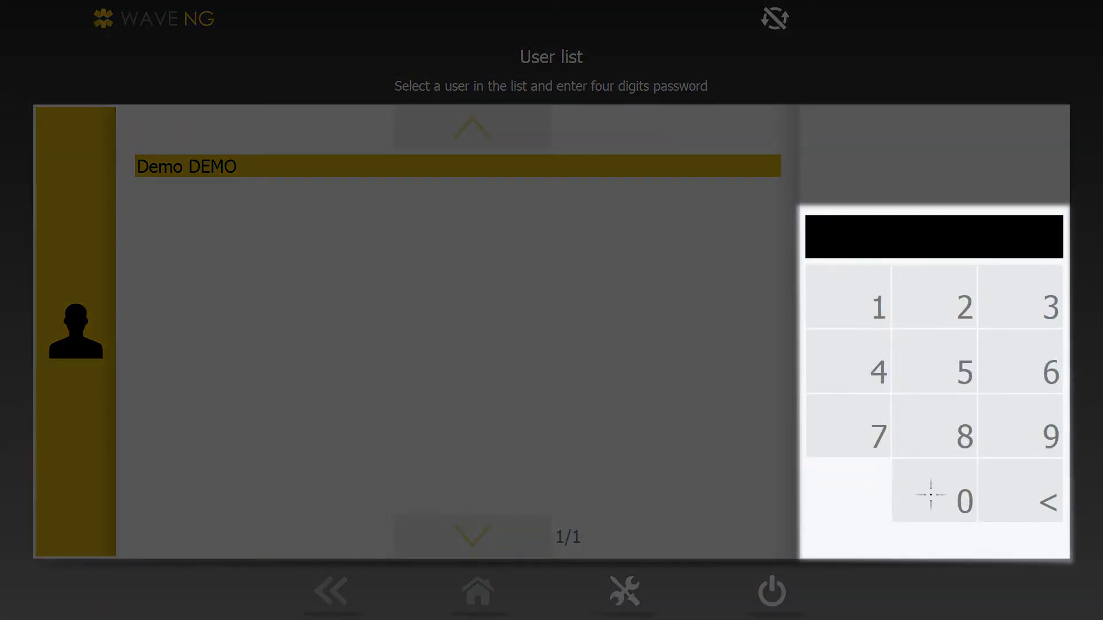
click(930, 496)
click(931, 495)
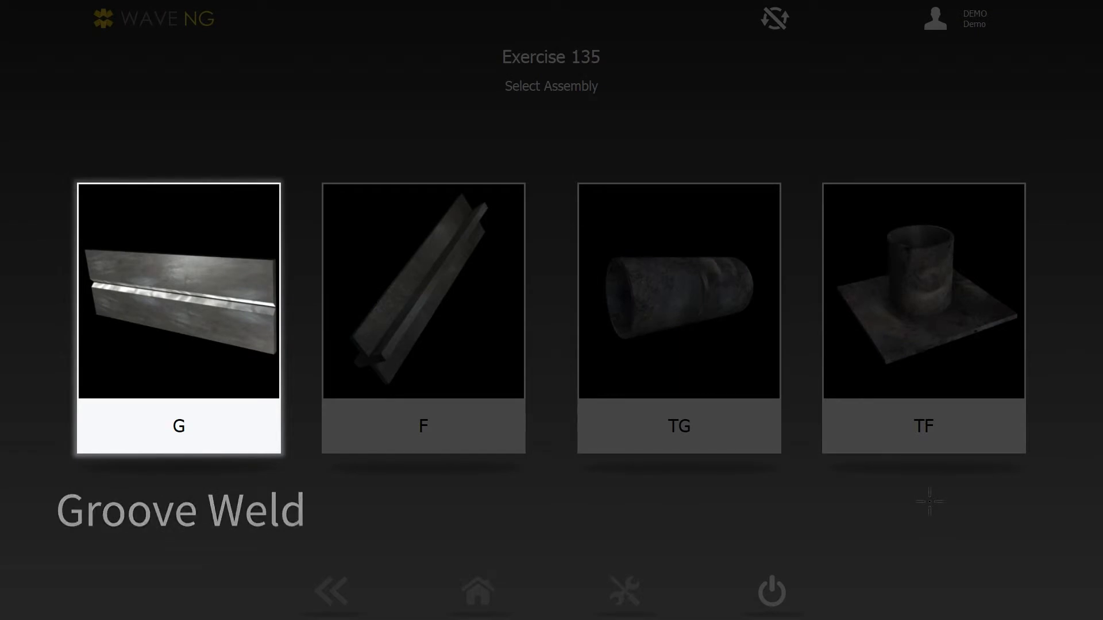
Preview the Exercise 135 Fillet Weld and Tube Butt Weld assemblies
key(Right)
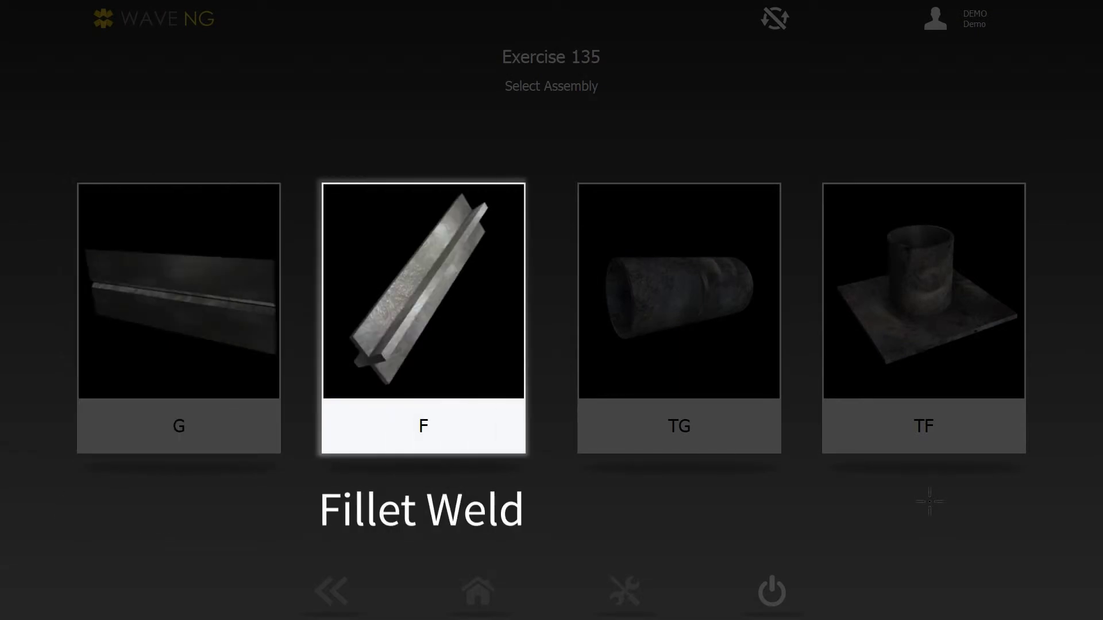
key(Return)
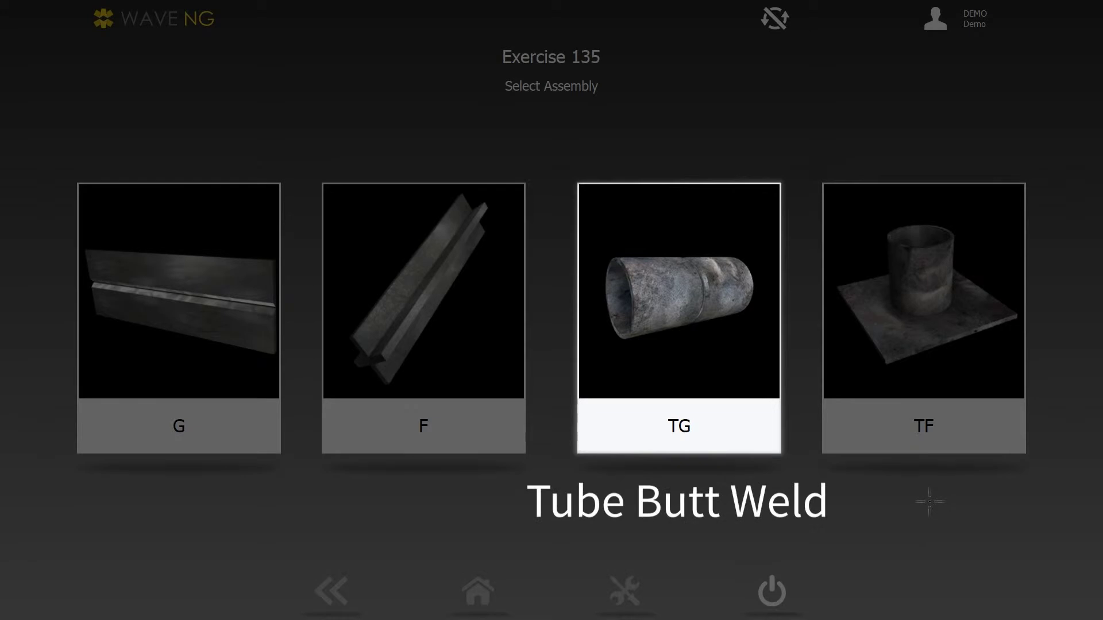
key(Return)
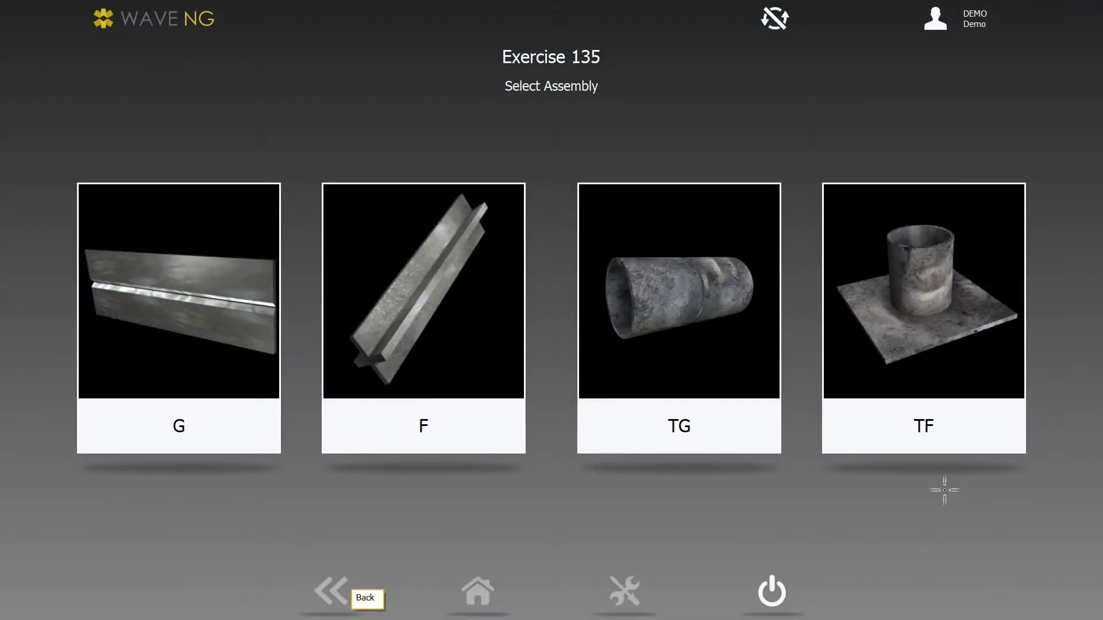
Choose the tube fillet (TF) assembly in the 2F position with forehand direction
click(916, 426)
click(912, 407)
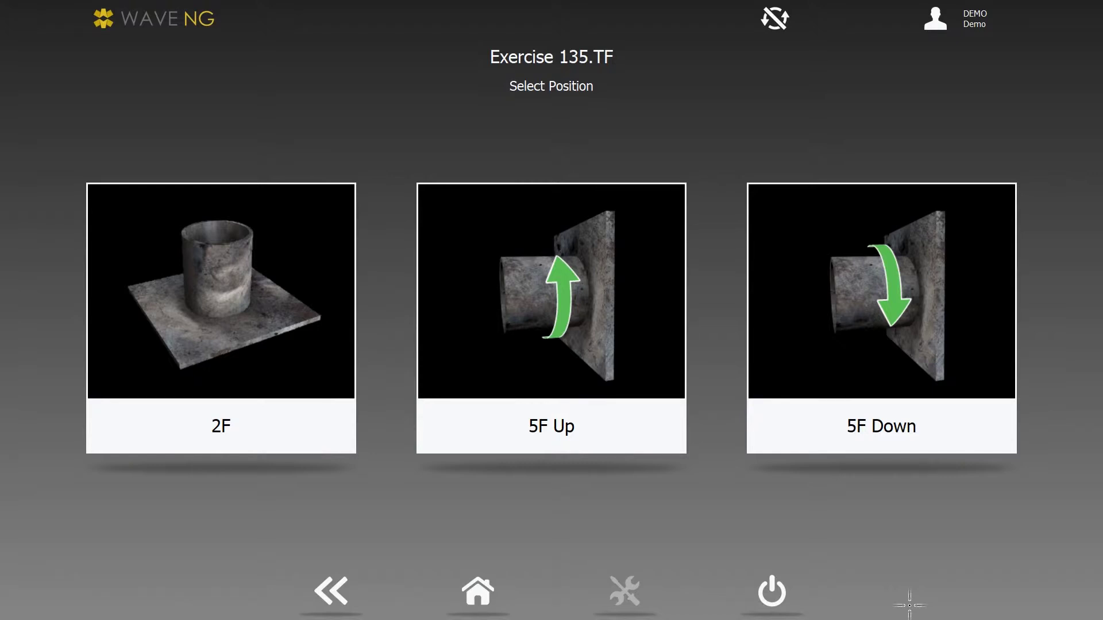
click(183, 401)
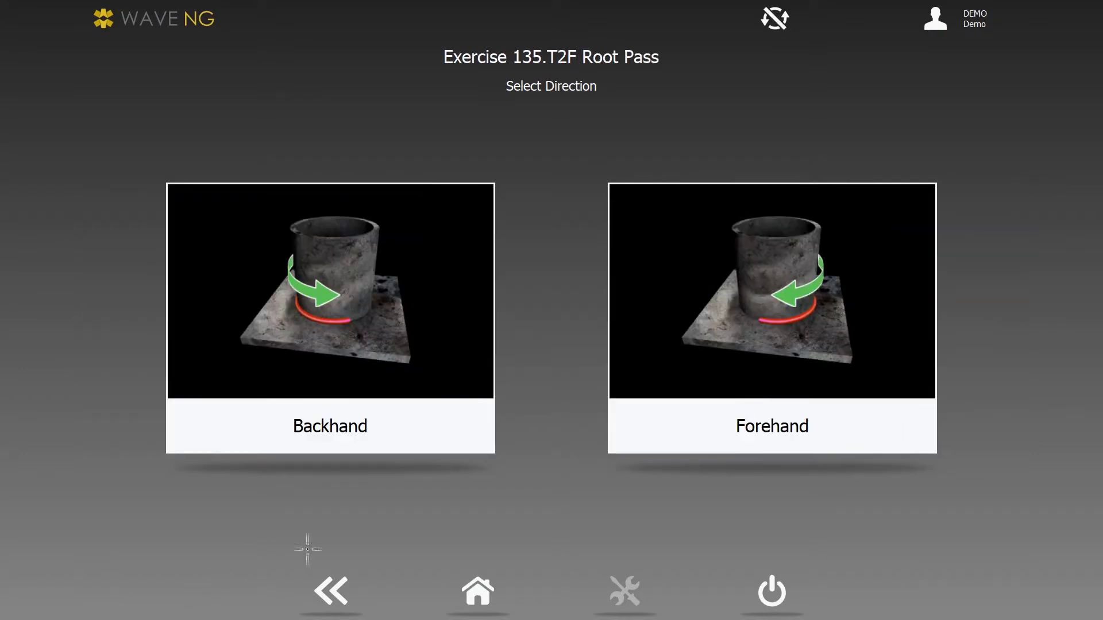
click(740, 362)
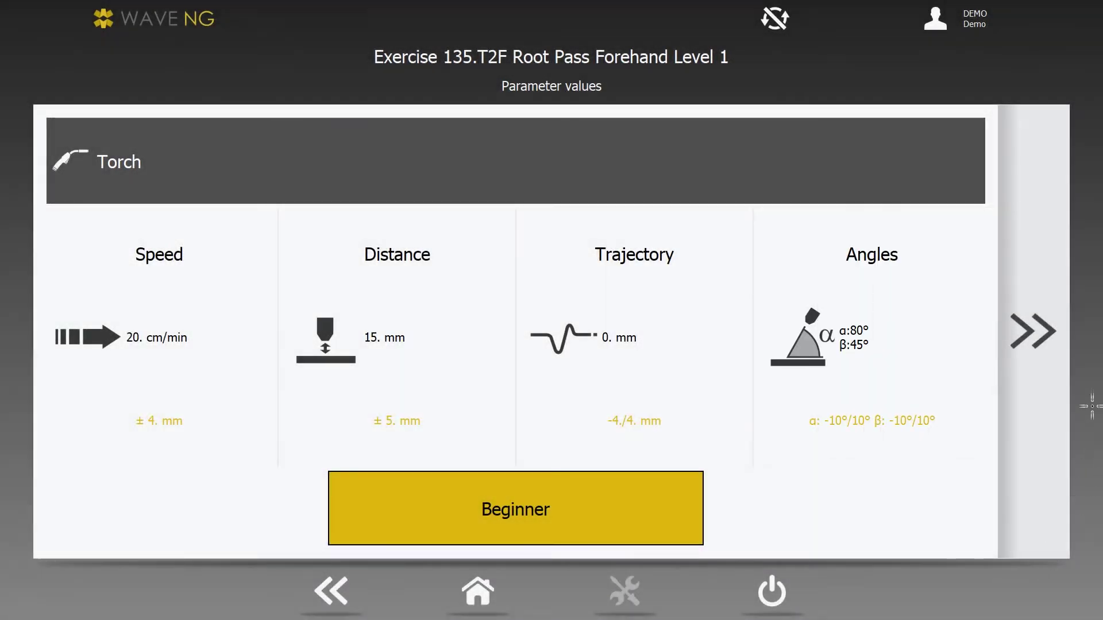
Continue from the tube fillet torch parameter screen to the exercise step list
click(1035, 332)
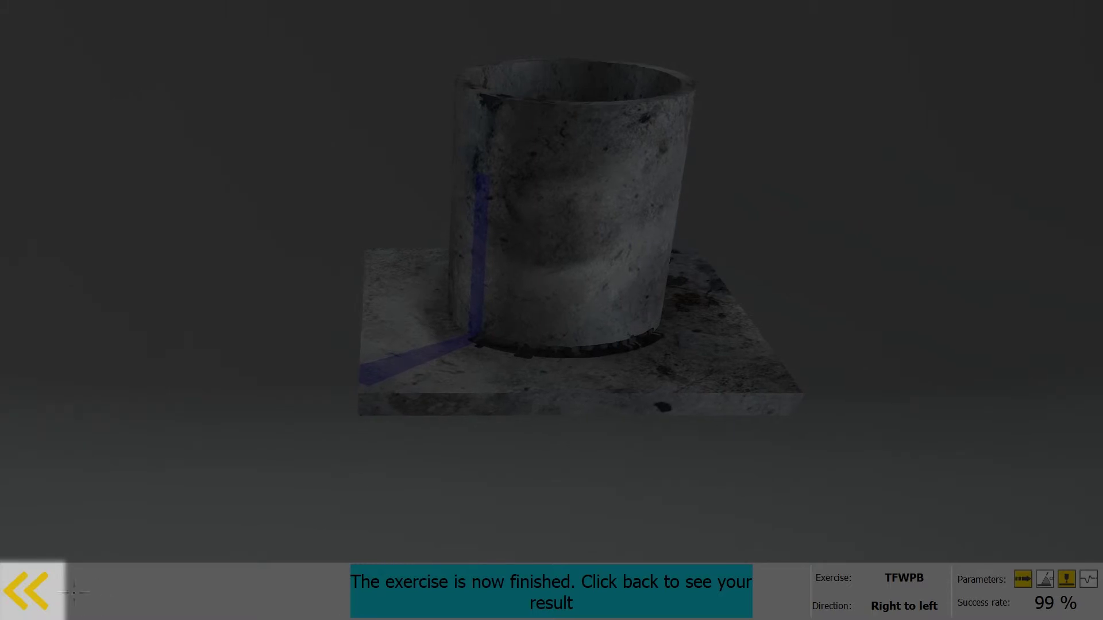
Exit the replay to the Exercise 135.T2F step list
click(34, 593)
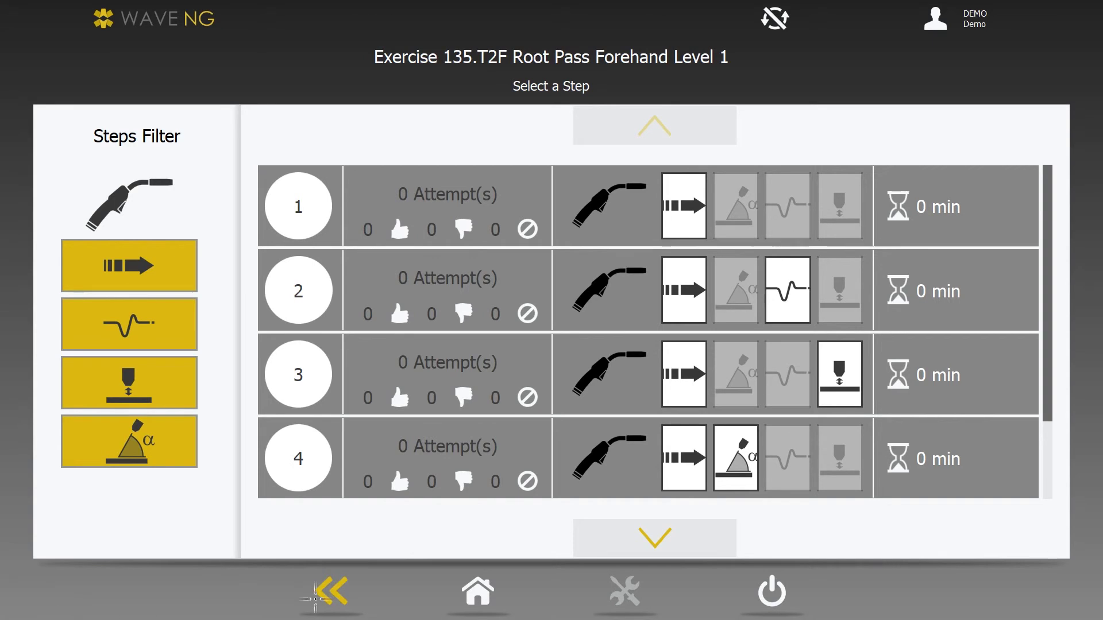
Back out to the assemblies and open the Exercise 135.2G Root Pass Backhand Level 1 step list
click(332, 592)
click(331, 591)
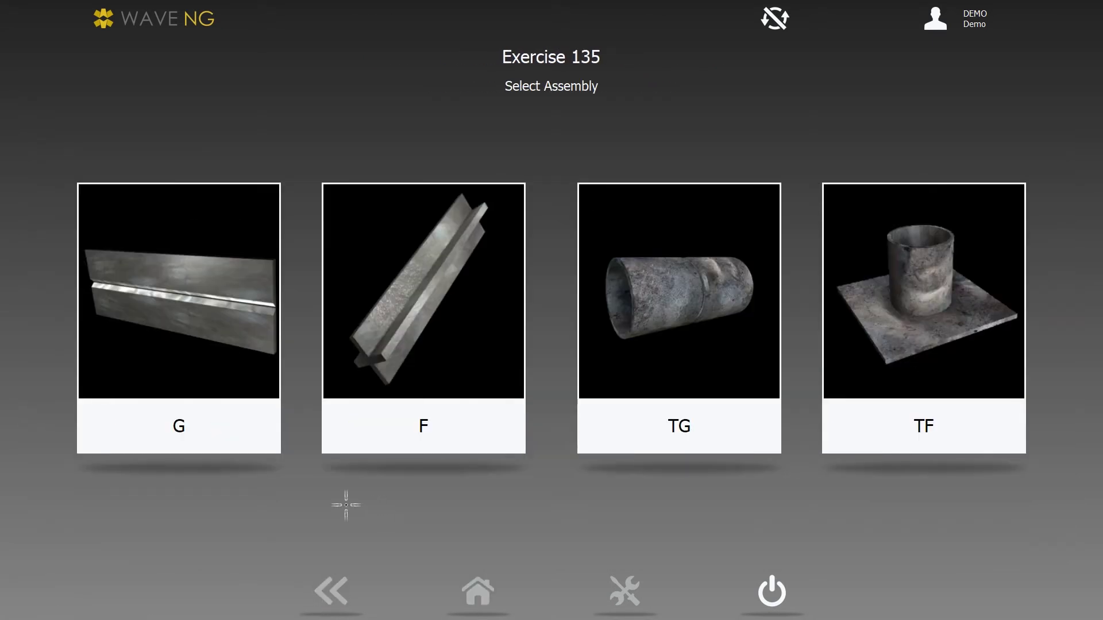
click(222, 370)
click(223, 368)
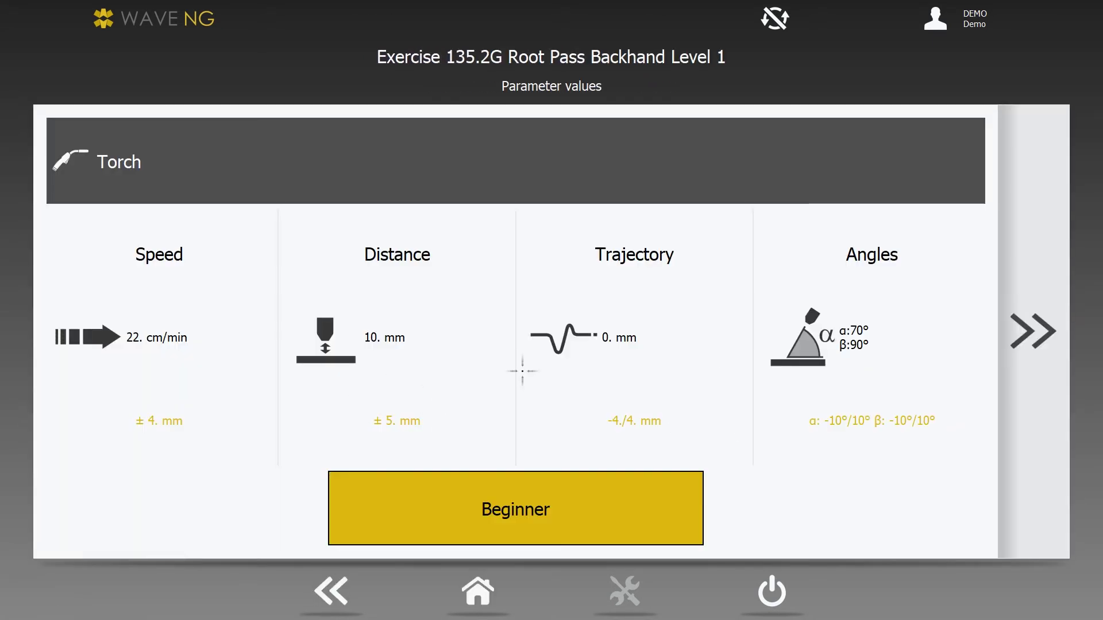
click(1032, 336)
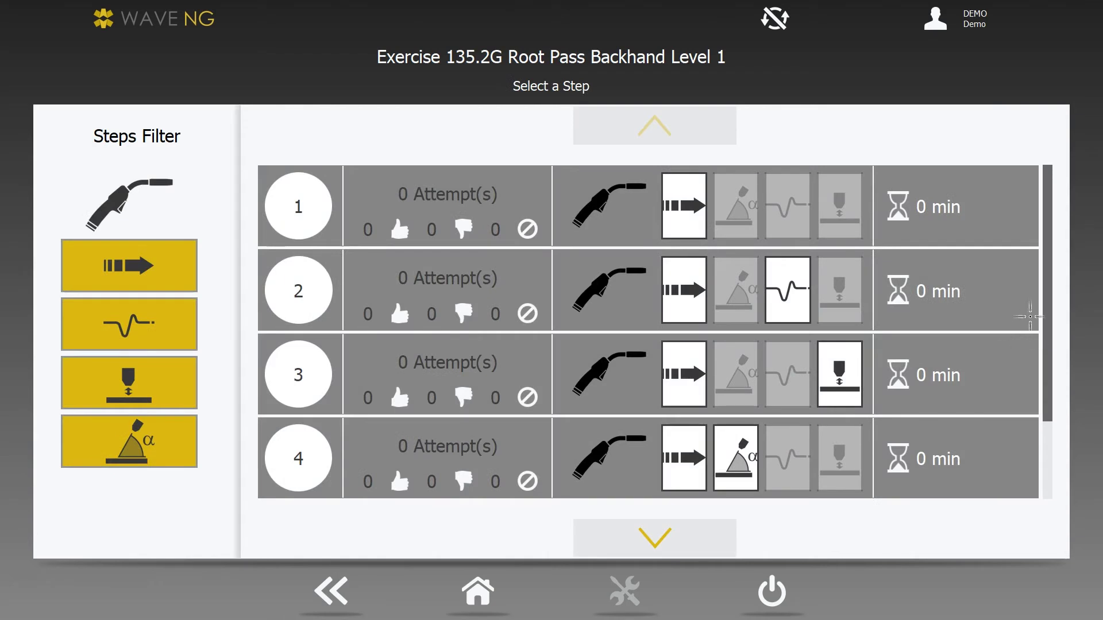